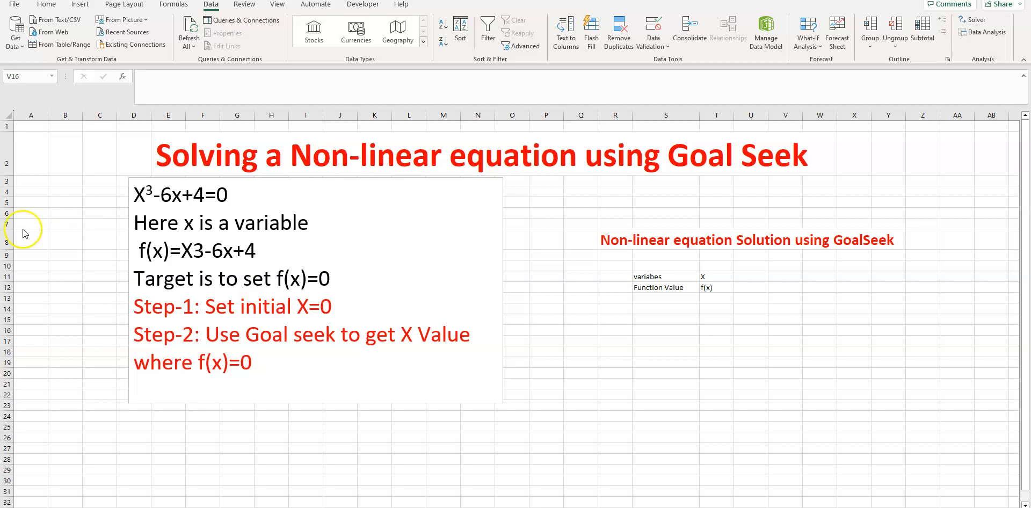
# - Examine the equation, the f(x) definition, the target and the solution steps in the text box
pyautogui.click(137, 197)
pyautogui.moveTo(141, 196); pyautogui.dragTo(232, 194)
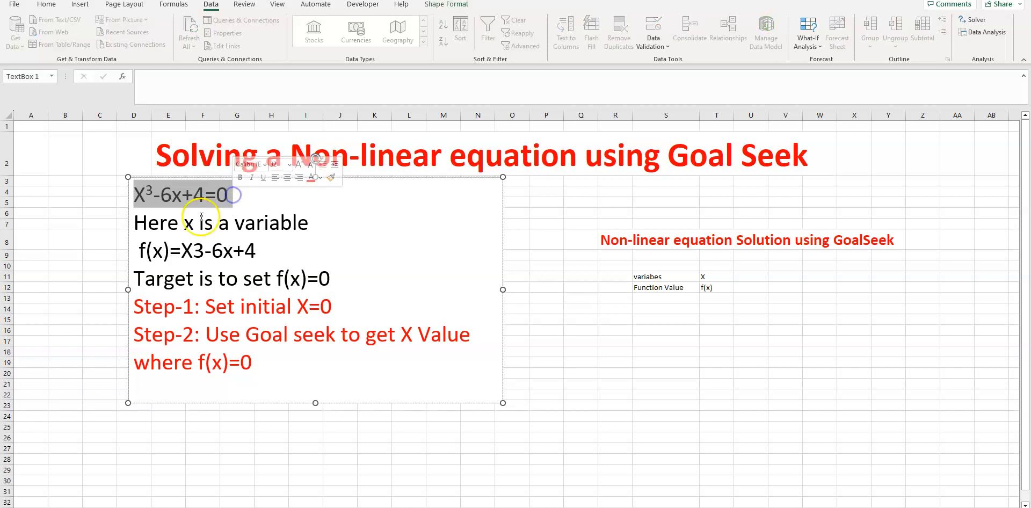
pyautogui.click(305, 224)
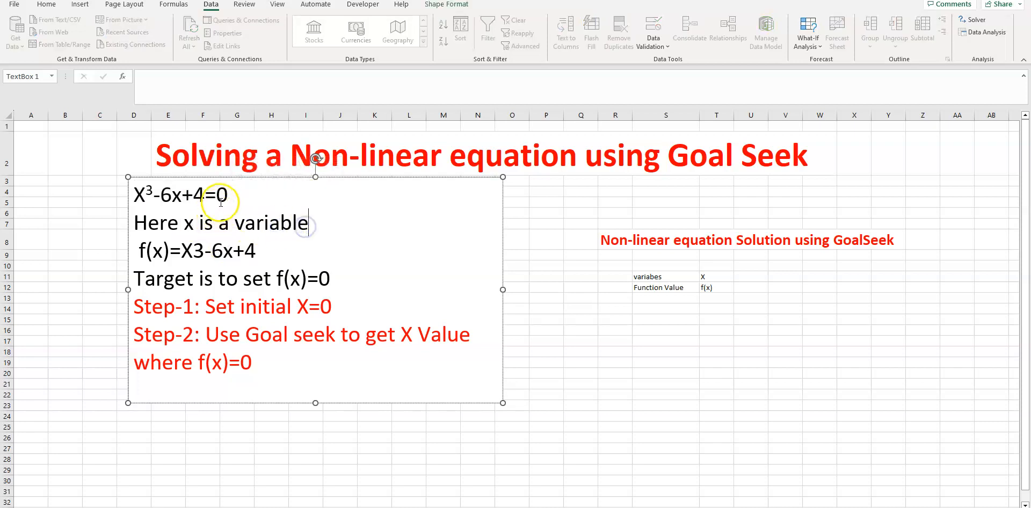
pyautogui.moveTo(228, 194); pyautogui.dragTo(107, 194)
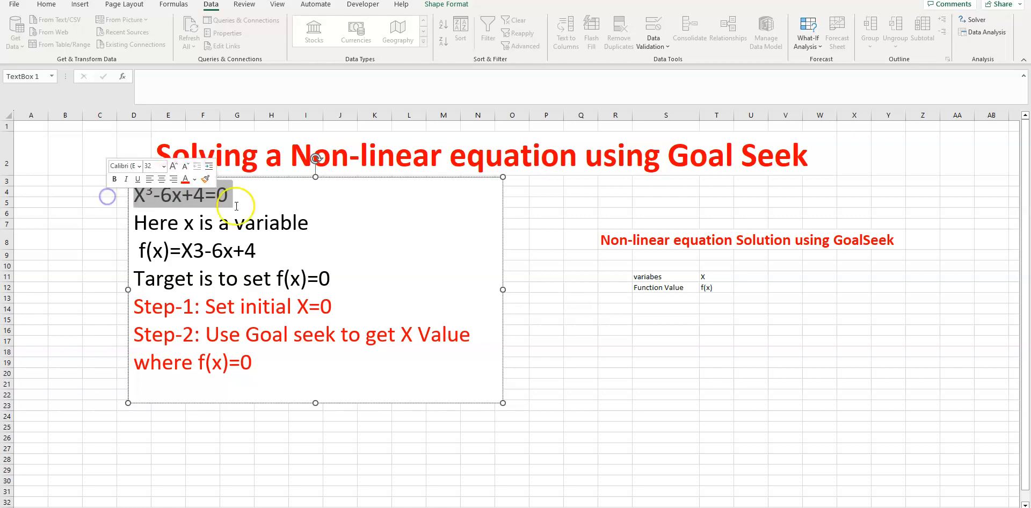
pyautogui.doubleClick(281, 221)
pyautogui.moveTo(282, 220); pyautogui.dragTo(129, 200)
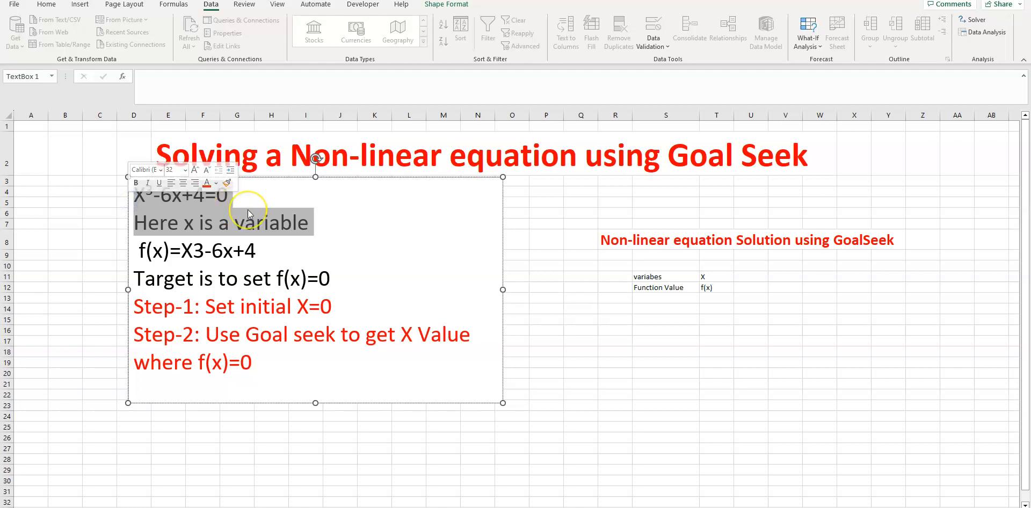
pyautogui.click(218, 223)
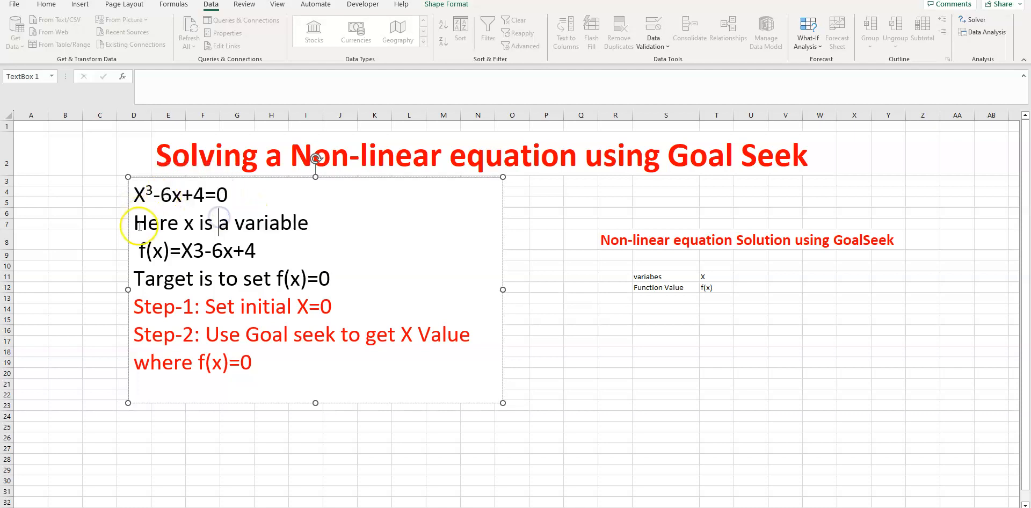
pyautogui.moveTo(139, 245); pyautogui.dragTo(170, 250)
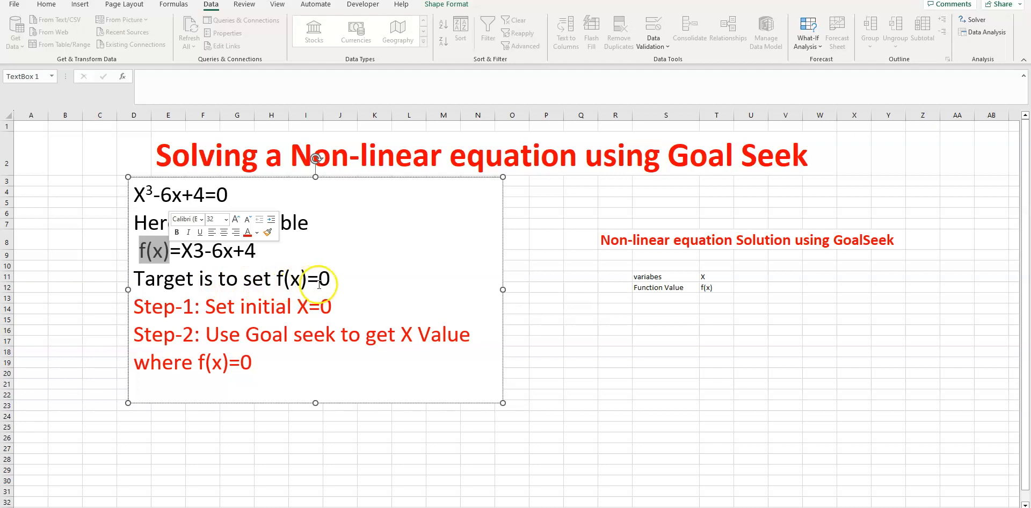
pyautogui.click(264, 255)
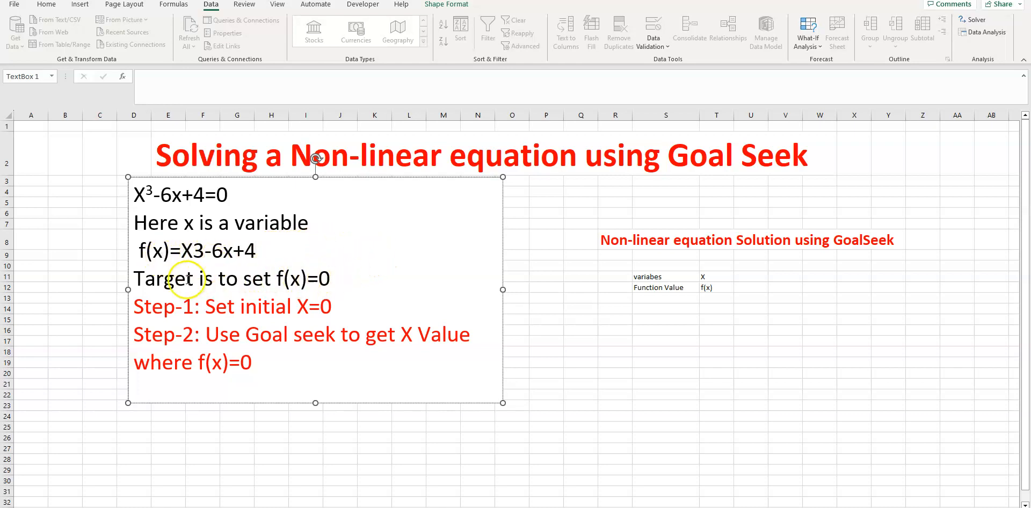
pyautogui.click(342, 277)
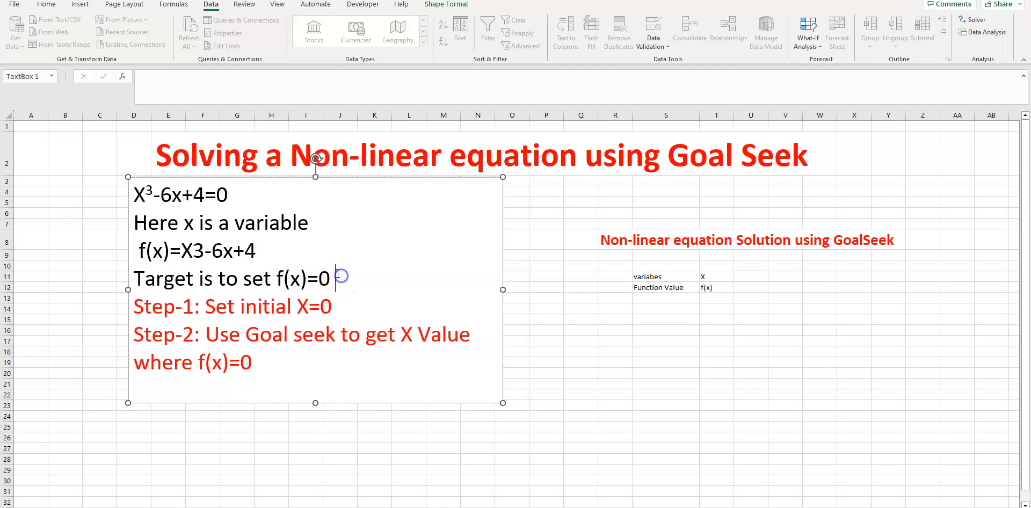
pyautogui.moveTo(229, 195)
pyautogui.mouseDown()
pyautogui.moveTo(115, 194)
pyautogui.moveTo(227, 198)
pyautogui.mouseUp()
pyautogui.click(166, 204)
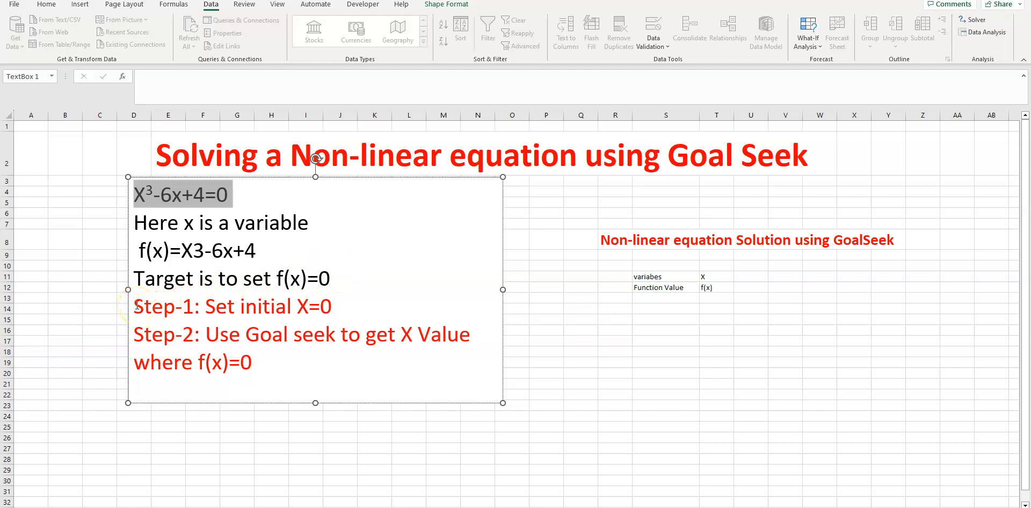
pyautogui.moveTo(137, 305); pyautogui.dragTo(194, 306)
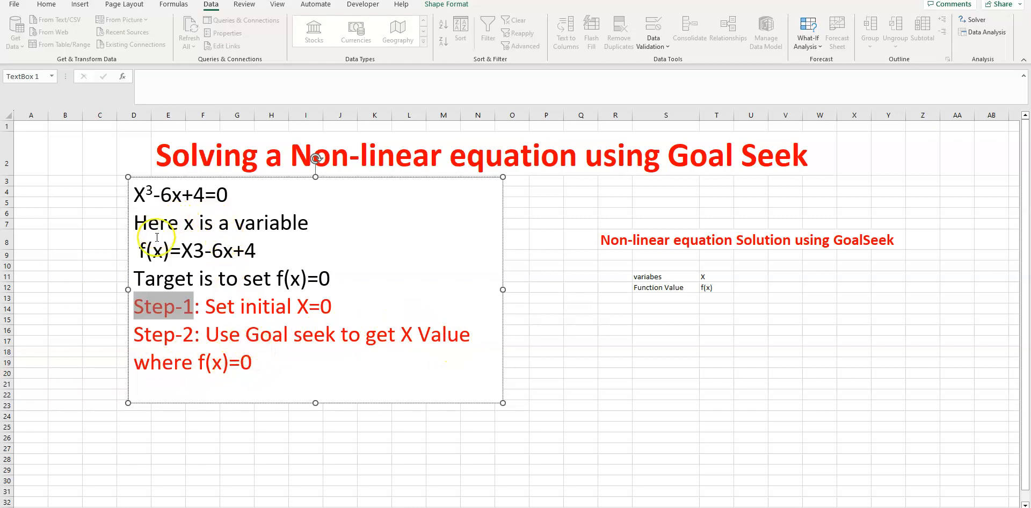
# - Enter 0 as the initial value of variable X in cell U11
pyautogui.moveTo(600, 240); pyautogui.dragTo(881, 240)
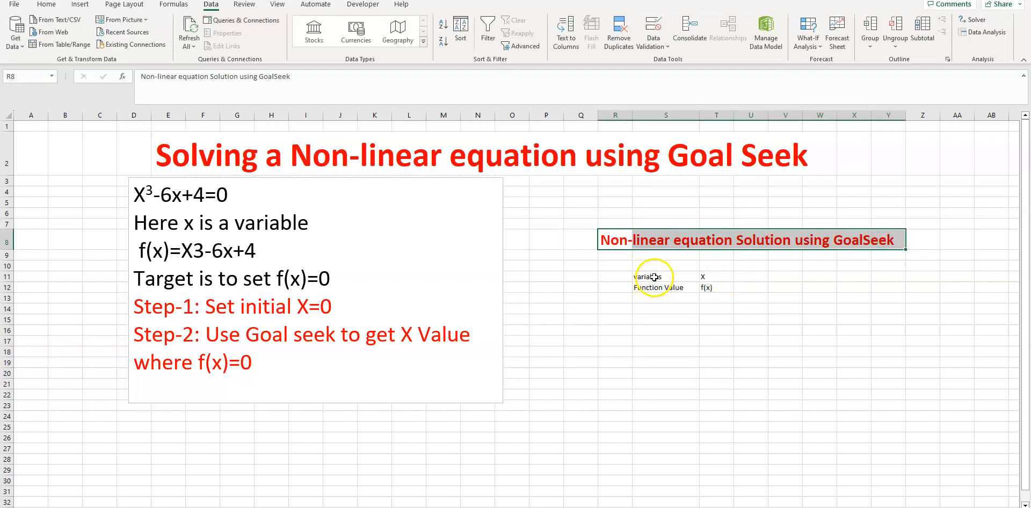
pyautogui.click(671, 277)
pyautogui.click(715, 276)
pyautogui.click(755, 277)
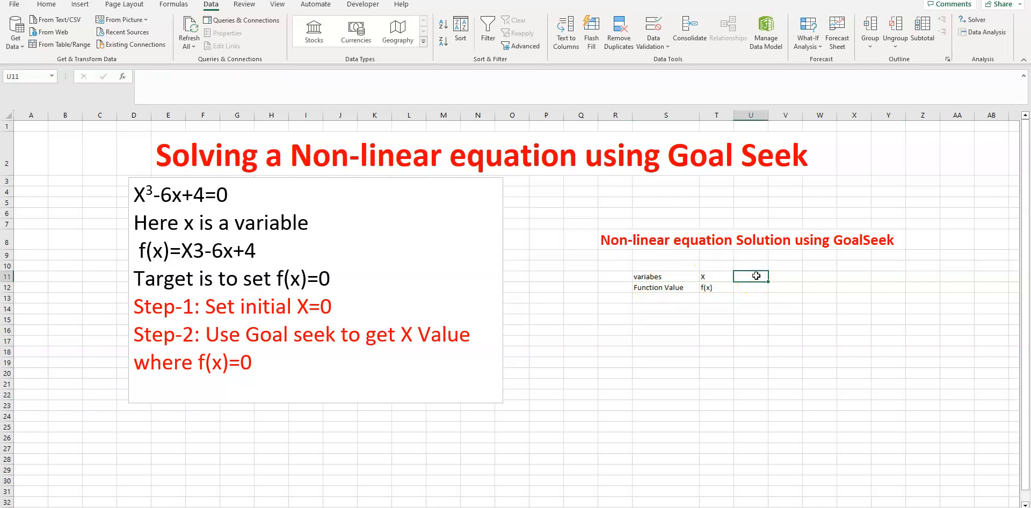
pyautogui.click(723, 276)
pyautogui.click(754, 275)
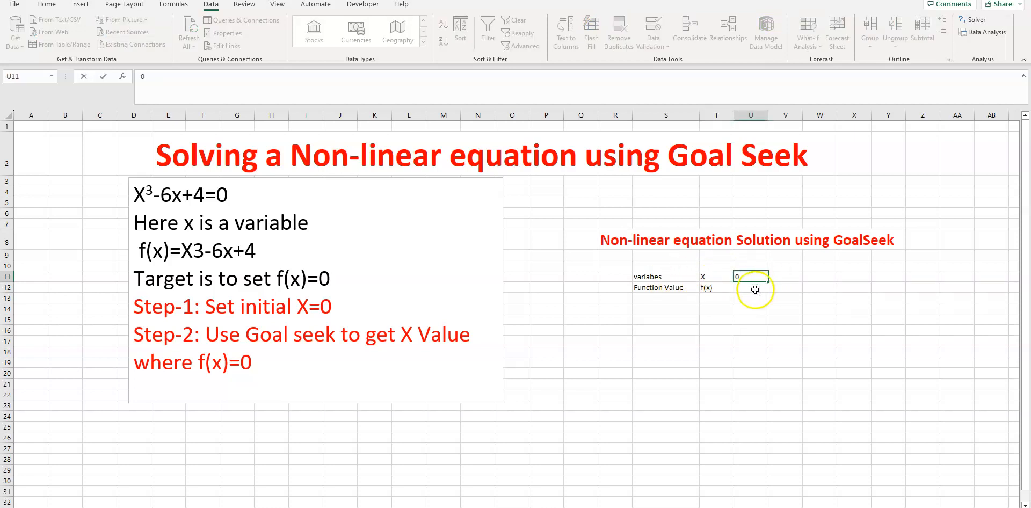
pyautogui.click(744, 288)
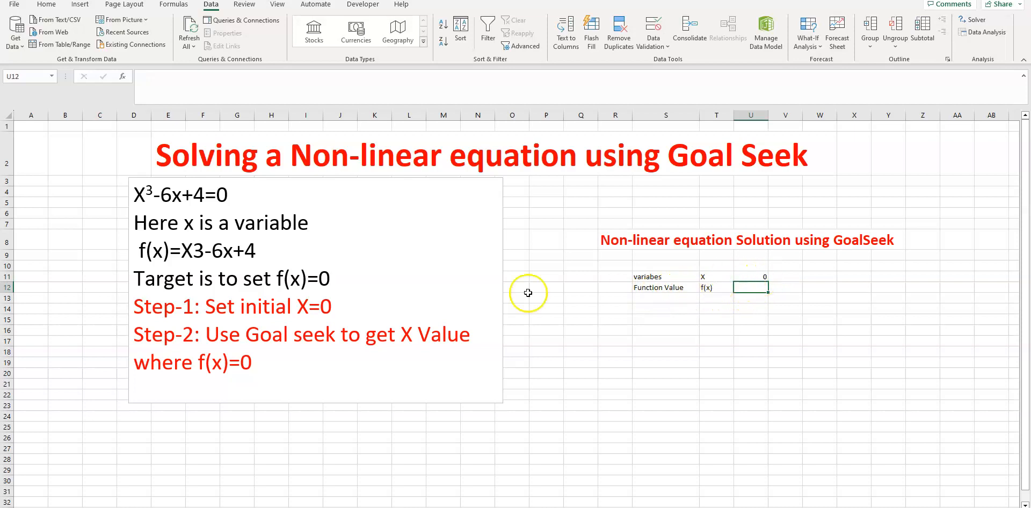
# - Format the exponent 3 in the text box's f(x)=X3-6x+4 line as superscript
pyautogui.moveTo(135, 251); pyautogui.dragTo(275, 253)
pyautogui.click(202, 250)
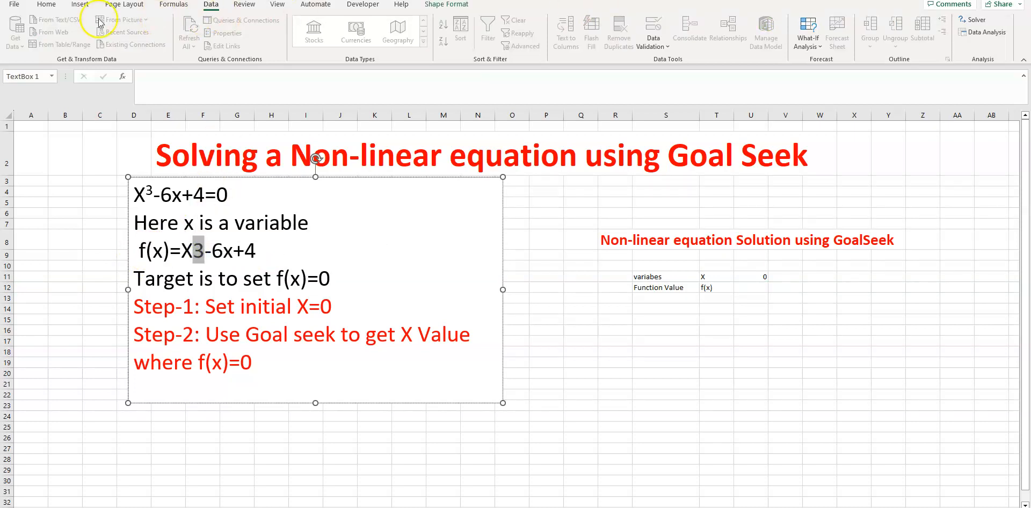
pyautogui.click(42, 5)
pyautogui.click(498, 27)
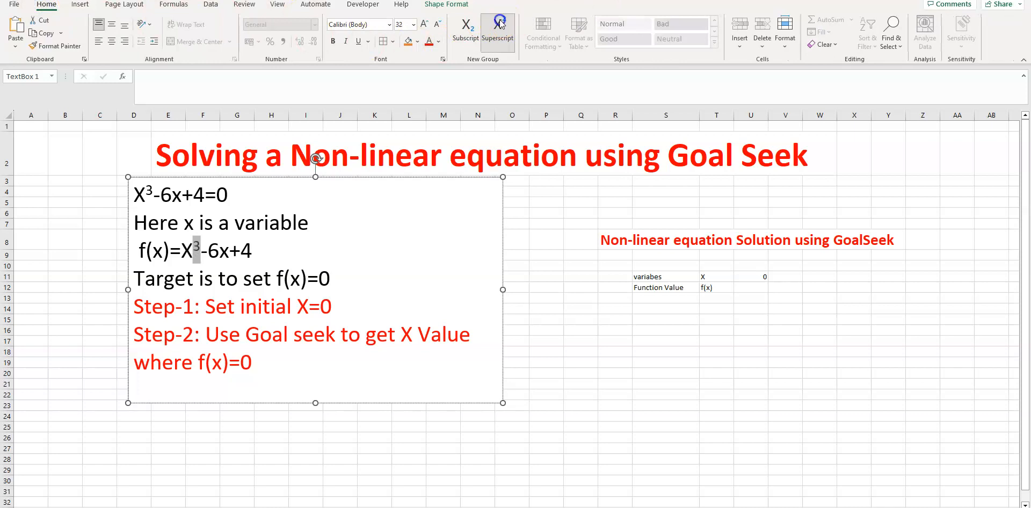
# - Enter the function value formula =U11^3-6*U11+4 in cell U12
pyautogui.click(755, 286)
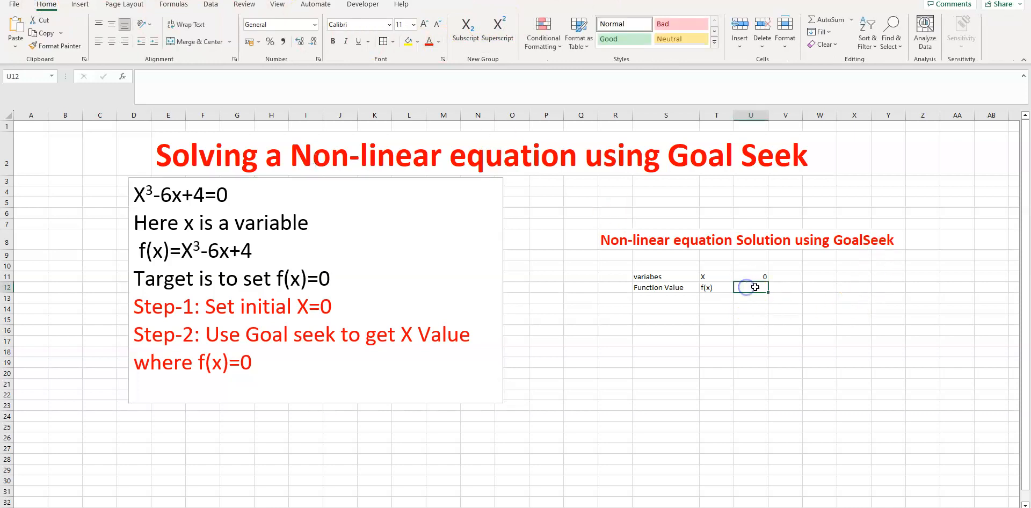
pyautogui.write('=')
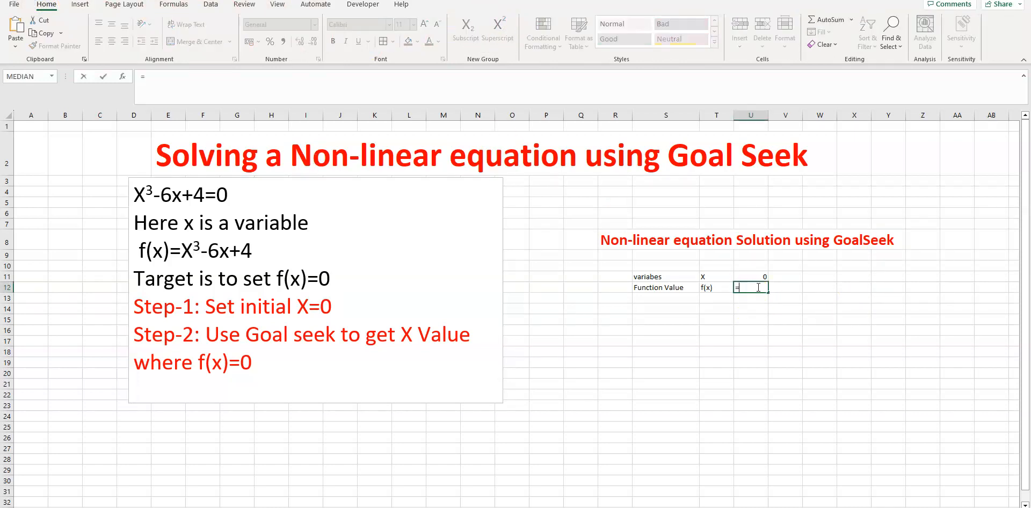
pyautogui.click(753, 277)
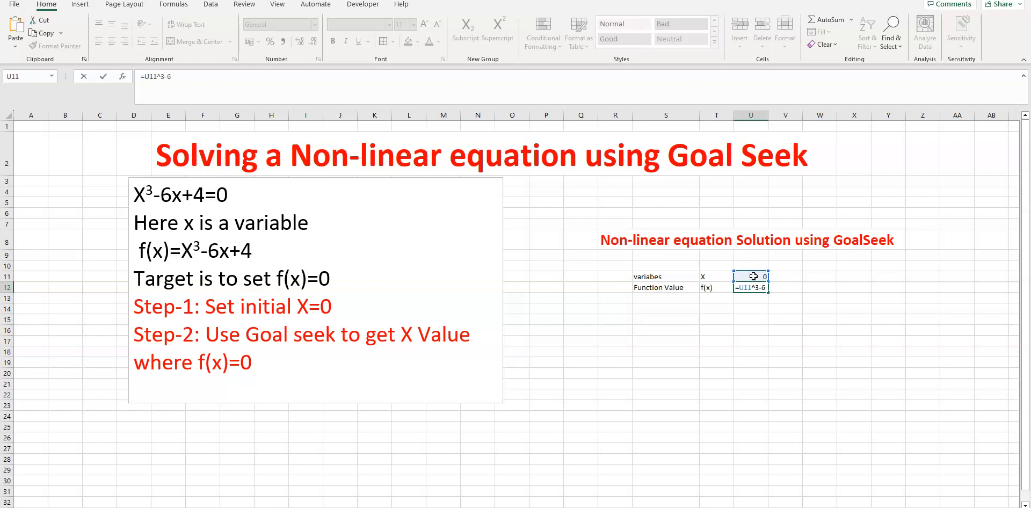
pyautogui.click(752, 277)
pyautogui.click(752, 287)
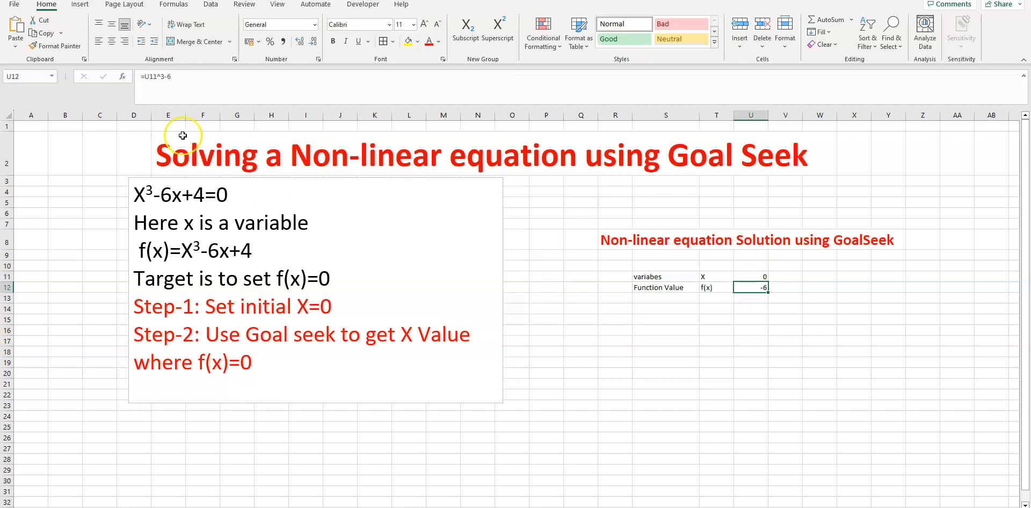
pyautogui.click(183, 77)
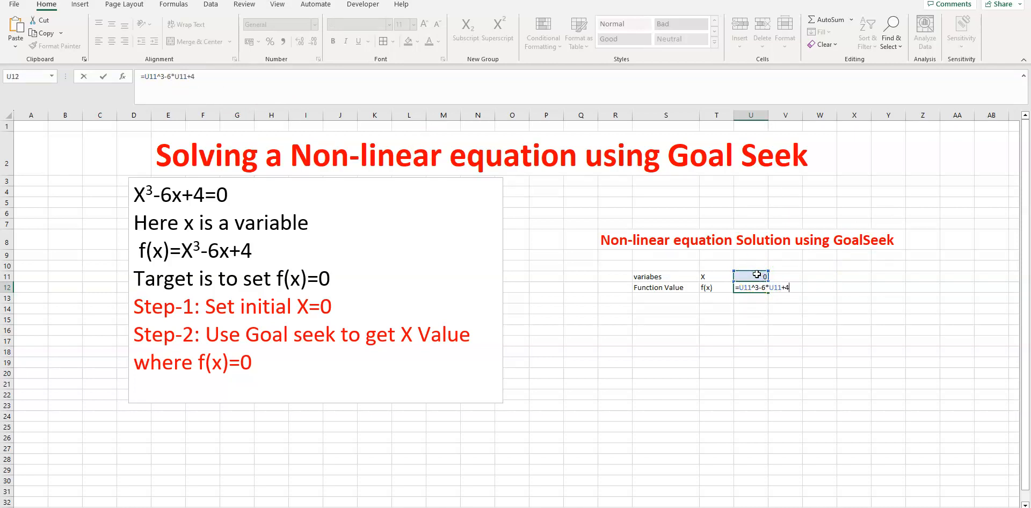
pyautogui.press('Return')
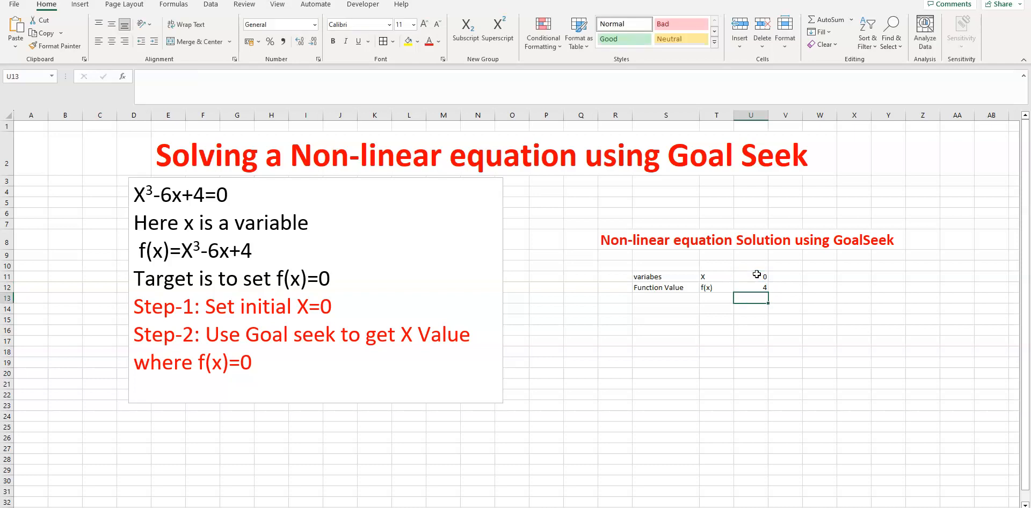
# - Review the X value in U11 and the f(x) formula in U12, leaving the formula as entered
pyautogui.click(738, 290)
pyautogui.click(745, 275)
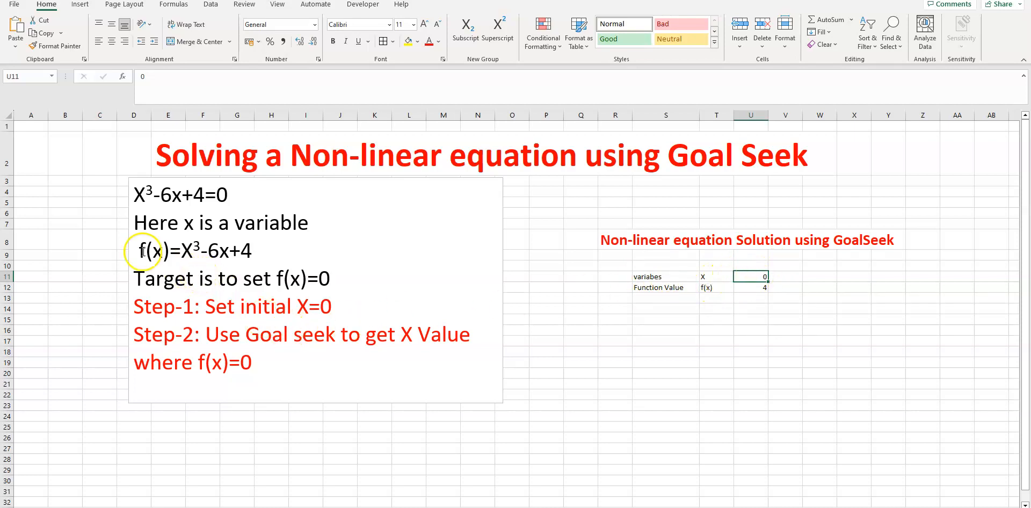
pyautogui.click(754, 288)
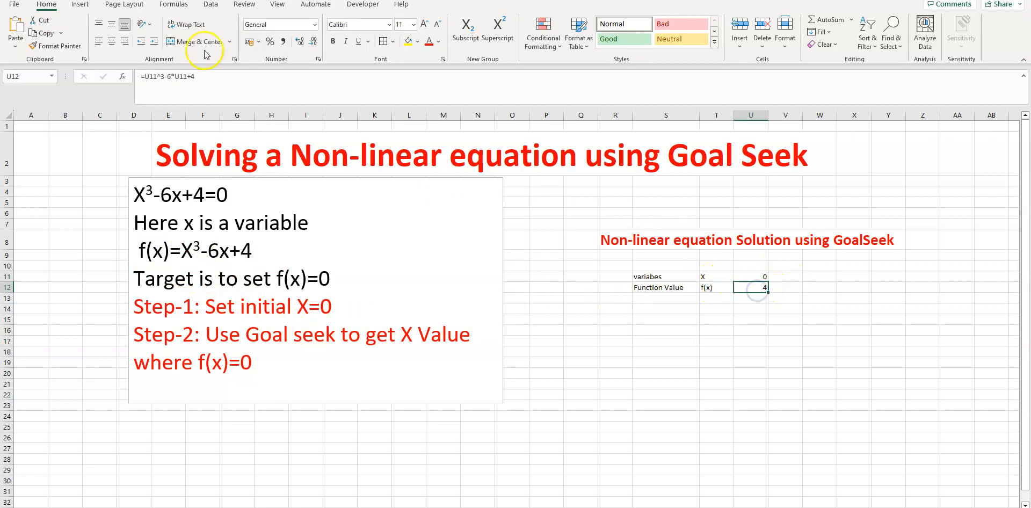
pyautogui.moveTo(205, 73); pyautogui.dragTo(161, 81)
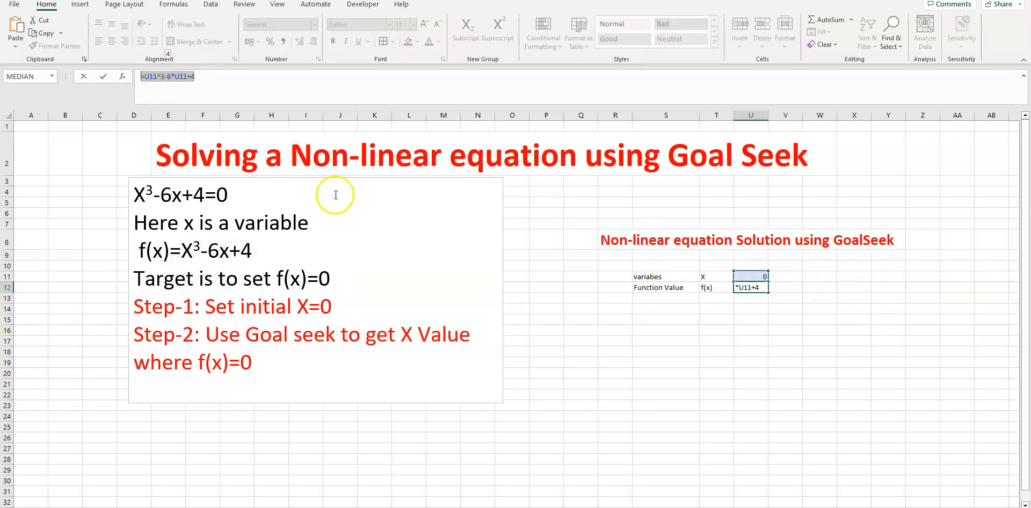
pyautogui.click(207, 84)
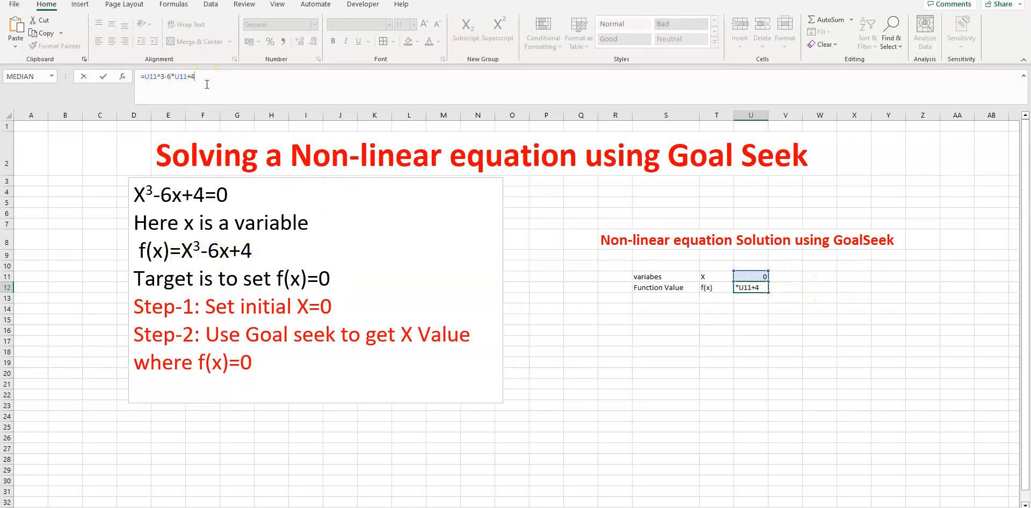
pyautogui.press('Return')
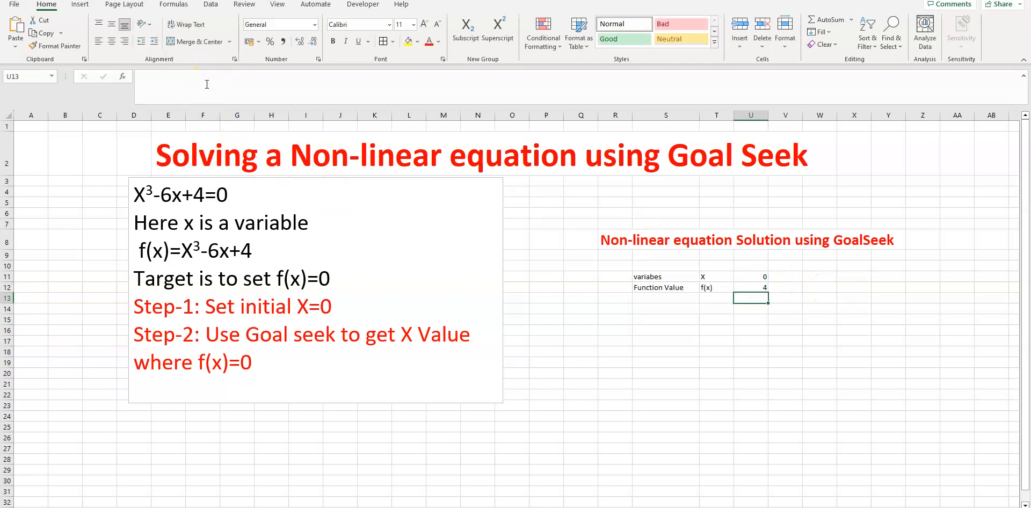
# - Start a Goal Seek analysis with the f(x) formula cell U12 as the set cell
pyautogui.click(761, 276)
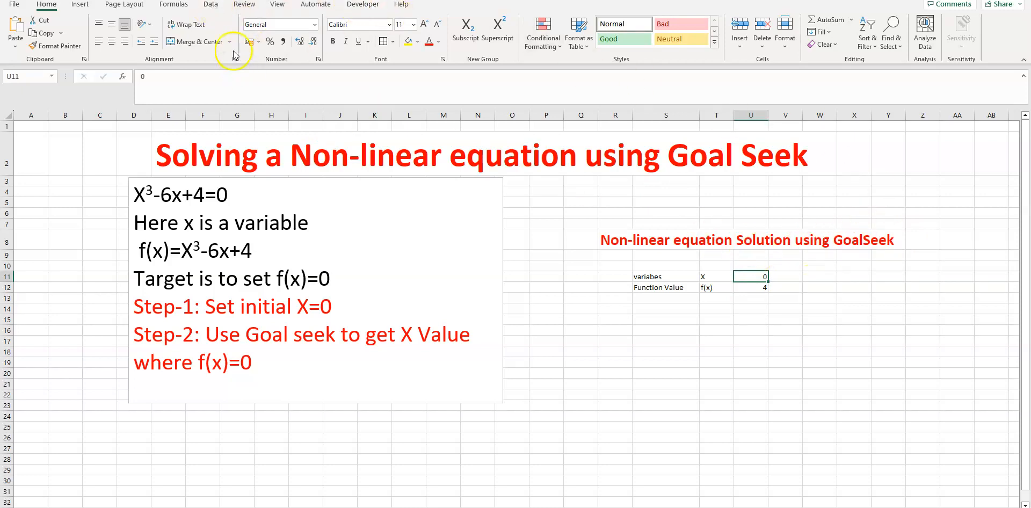
pyautogui.click(213, 7)
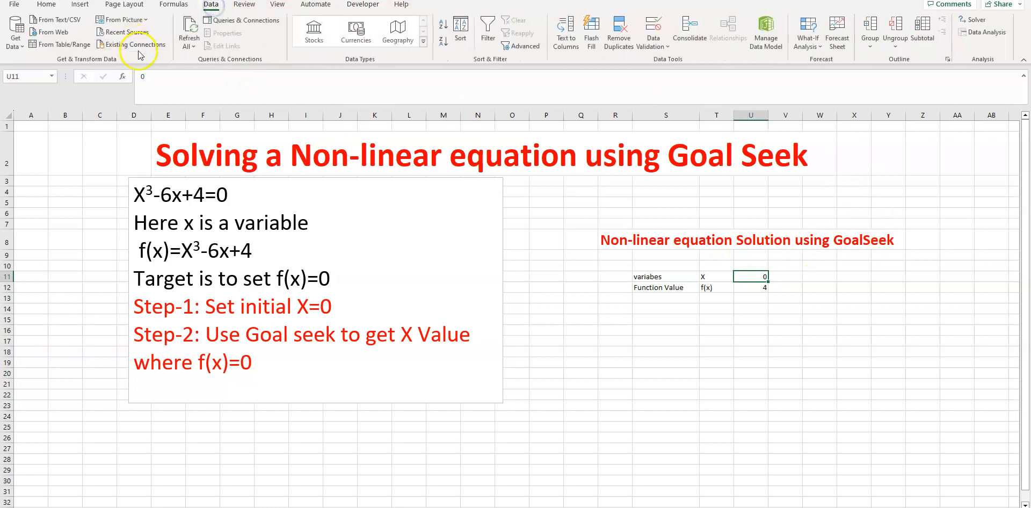
pyautogui.click(819, 49)
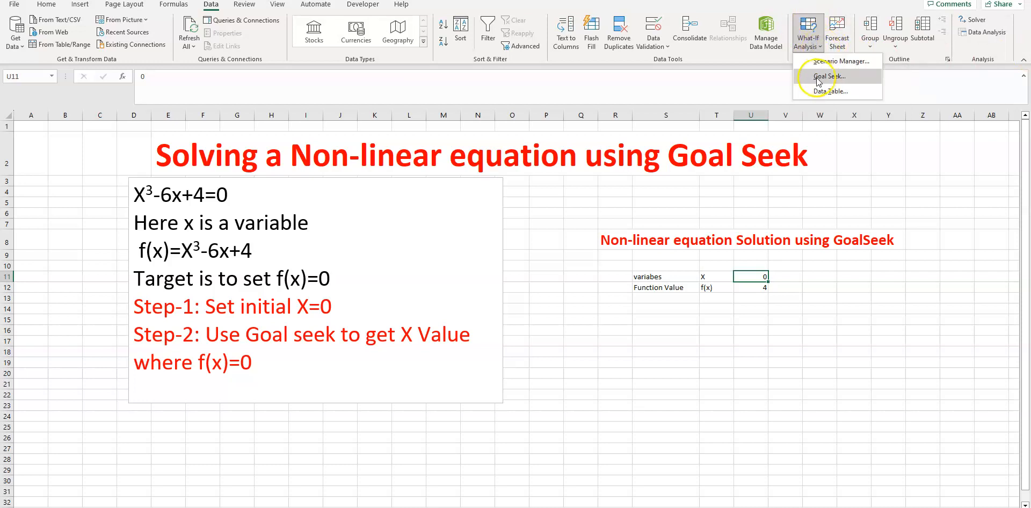
pyautogui.click(832, 79)
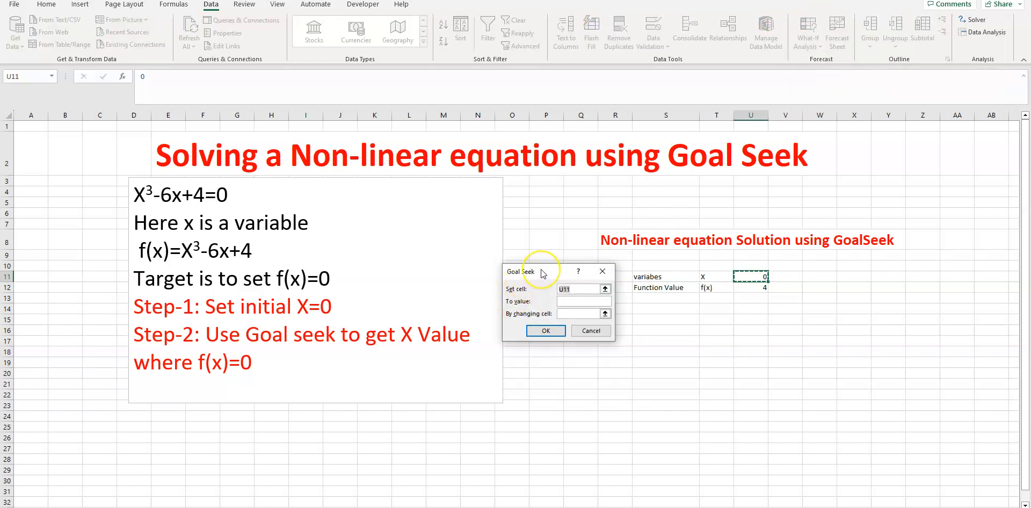
pyautogui.click(569, 289)
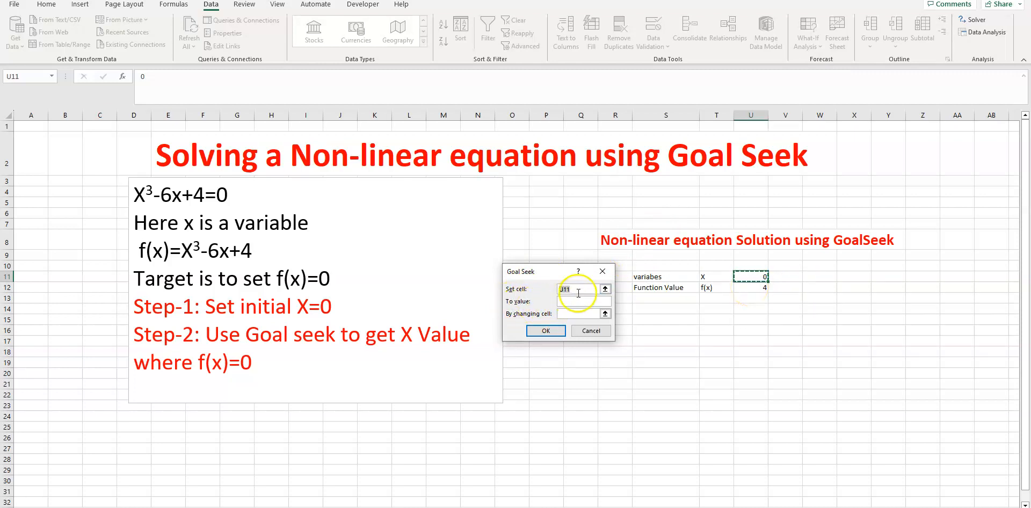
pyautogui.click(747, 288)
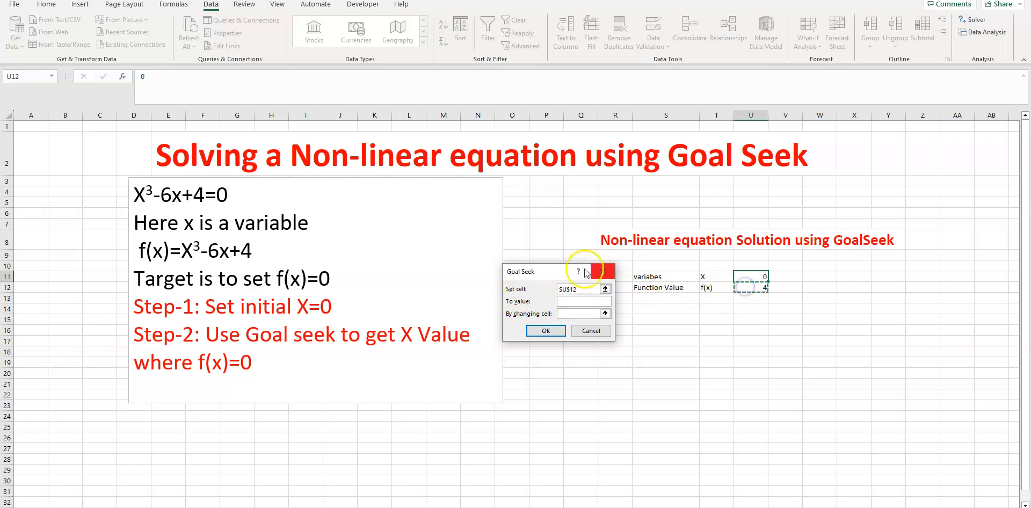
# - Run Goal Seek to value 0 by changing the X cell U11, and keep the solution
pyautogui.click(574, 301)
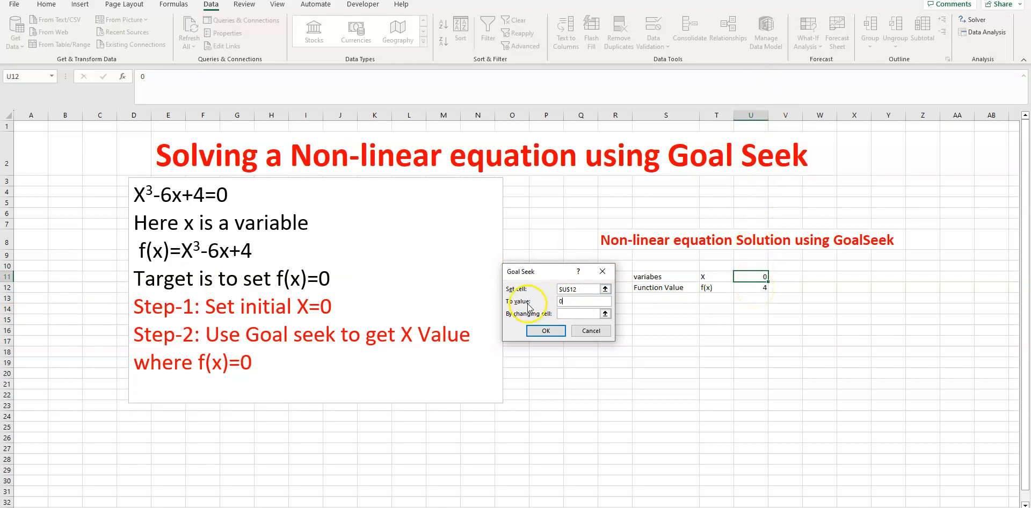
pyautogui.click(576, 315)
pyautogui.click(755, 277)
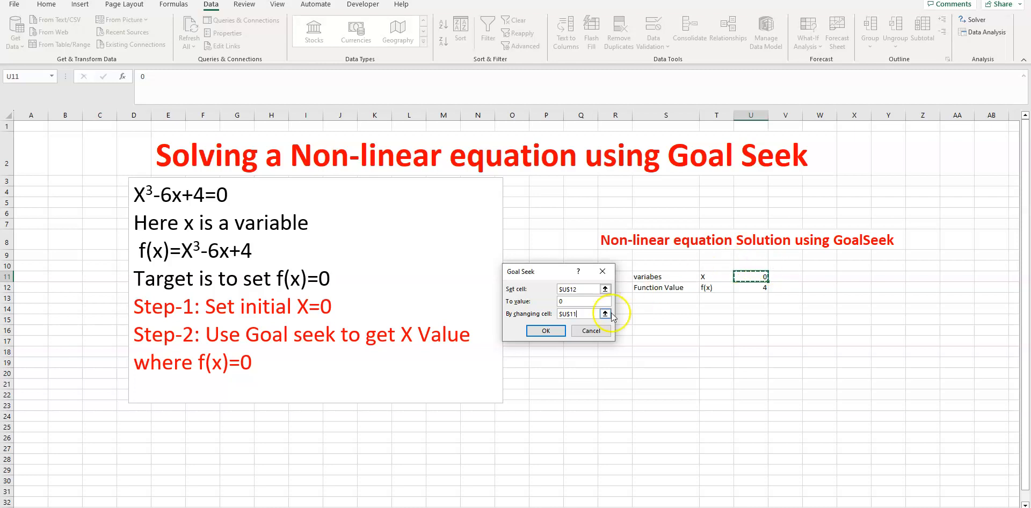
pyautogui.click(545, 331)
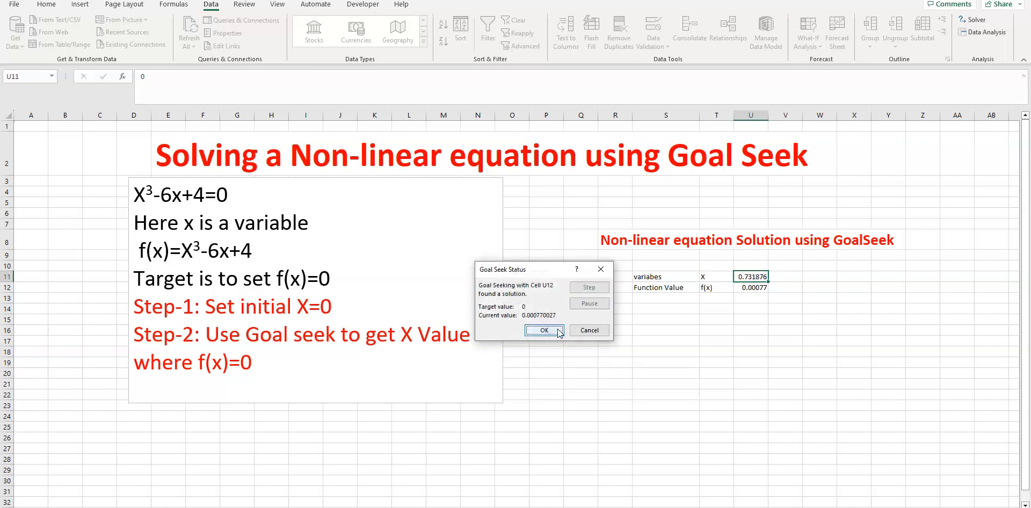
pyautogui.click(558, 331)
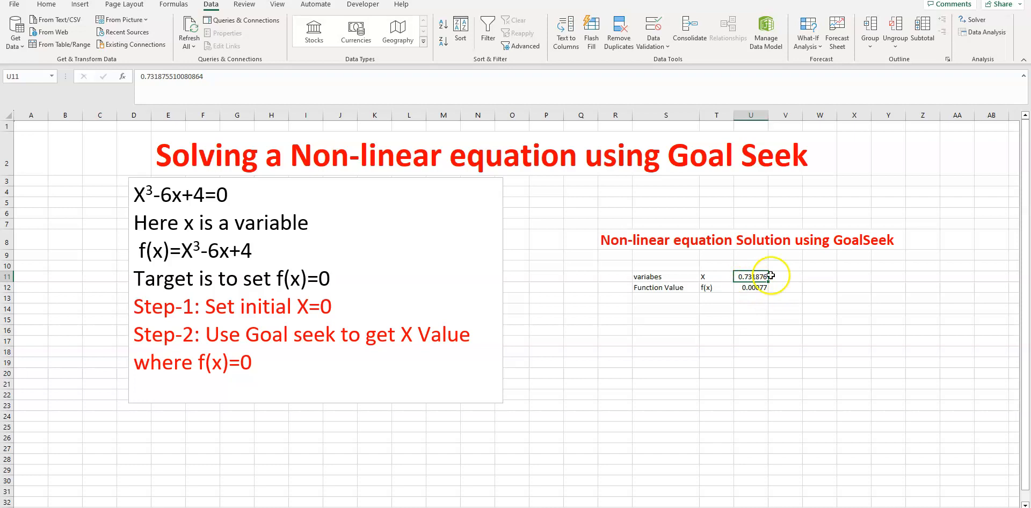
# - Enter the label "root of the equation" in cell V11, next to the X value
pyautogui.click(791, 276)
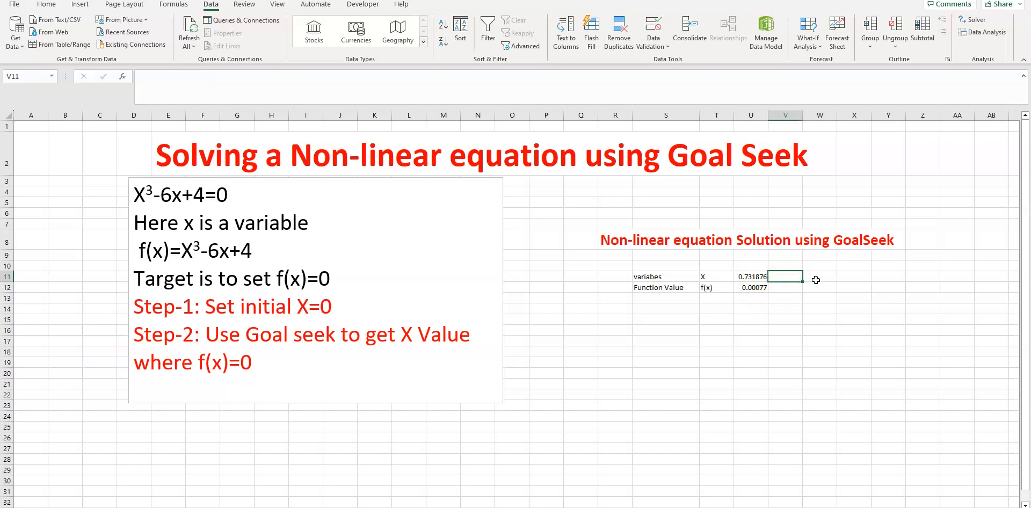
pyautogui.press('F2')
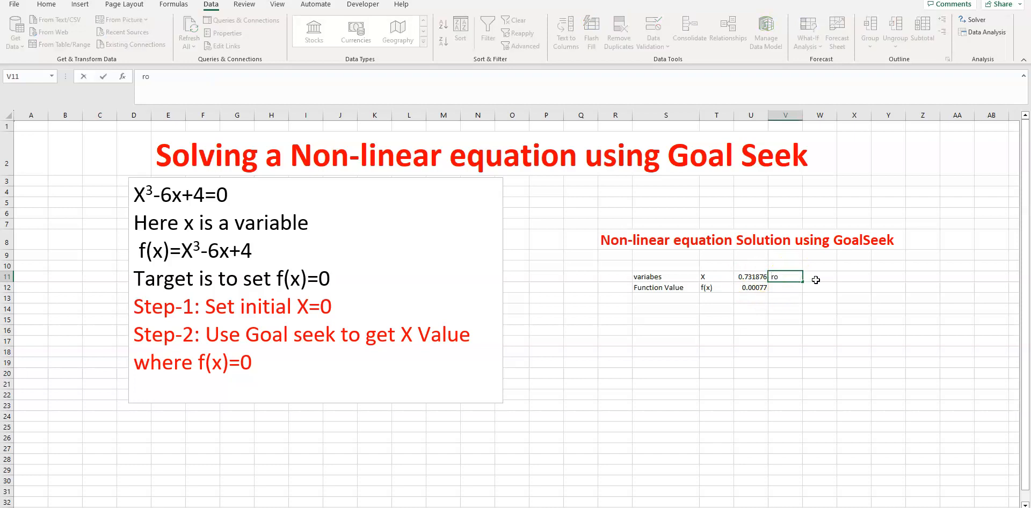
pyautogui.write('root of the equatio')
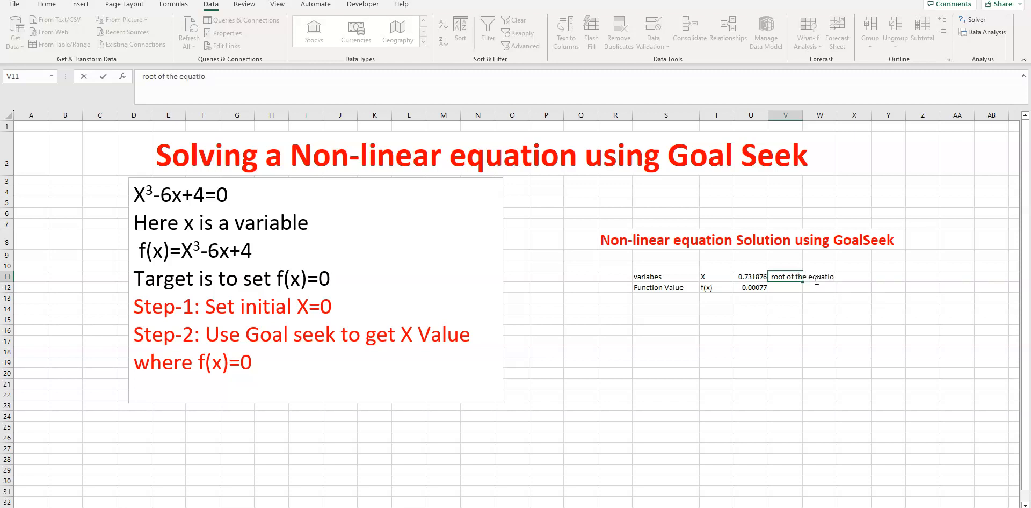
pyautogui.click(813, 318)
# - Fill the label cells V11:W11 with yellow
pyautogui.moveTo(786, 279); pyautogui.dragTo(819, 275)
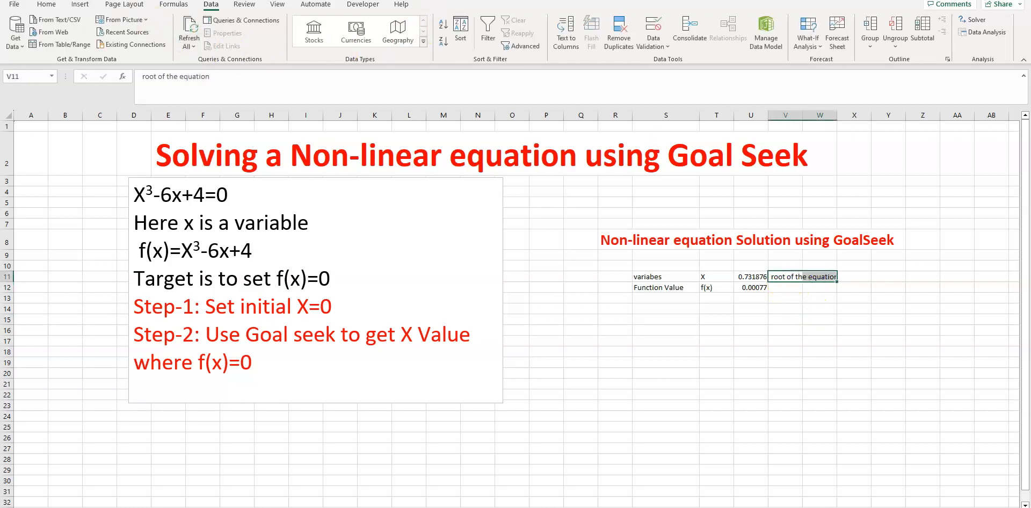
pyautogui.click(46, 5)
pyautogui.click(408, 40)
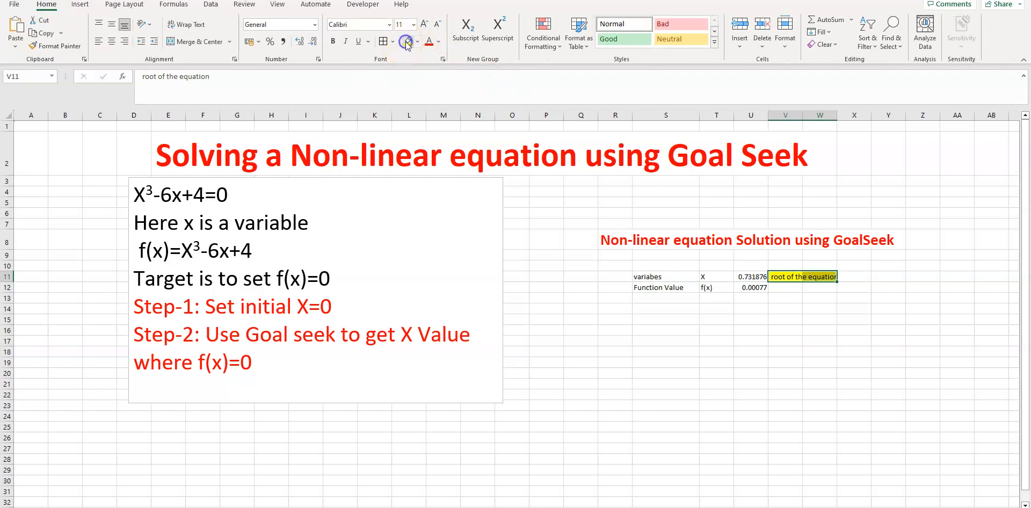
# - Change the font color of the X value in cell U11 to red
pyautogui.click(763, 277)
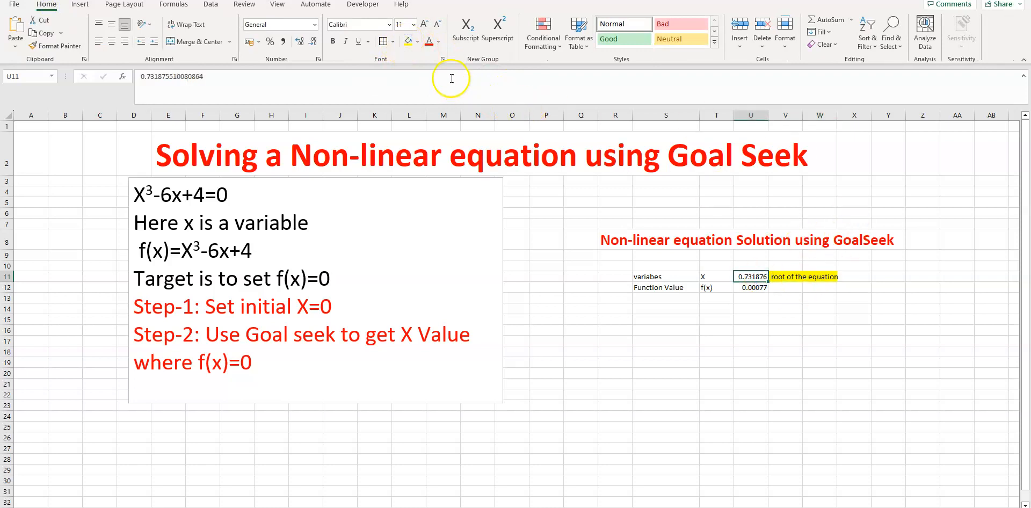
pyautogui.click(429, 43)
pyautogui.click(786, 339)
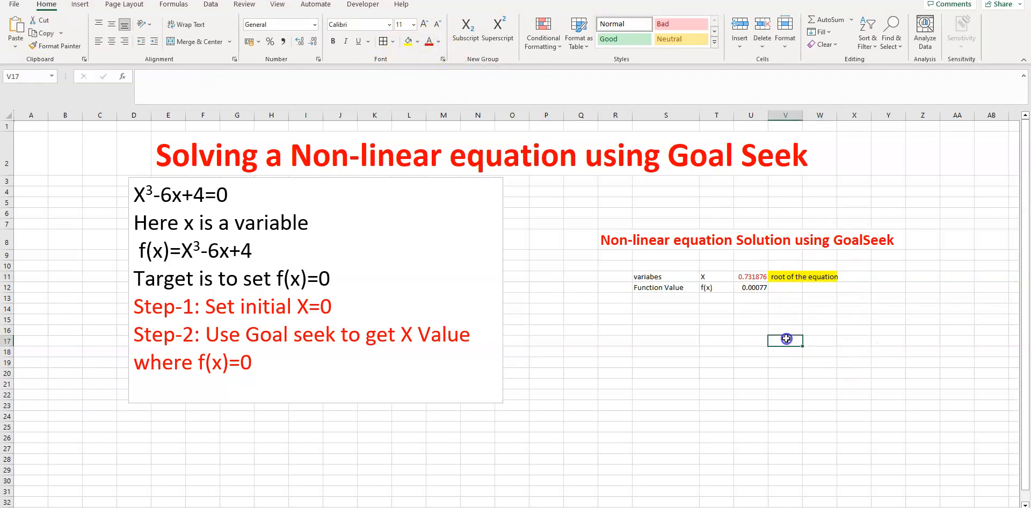